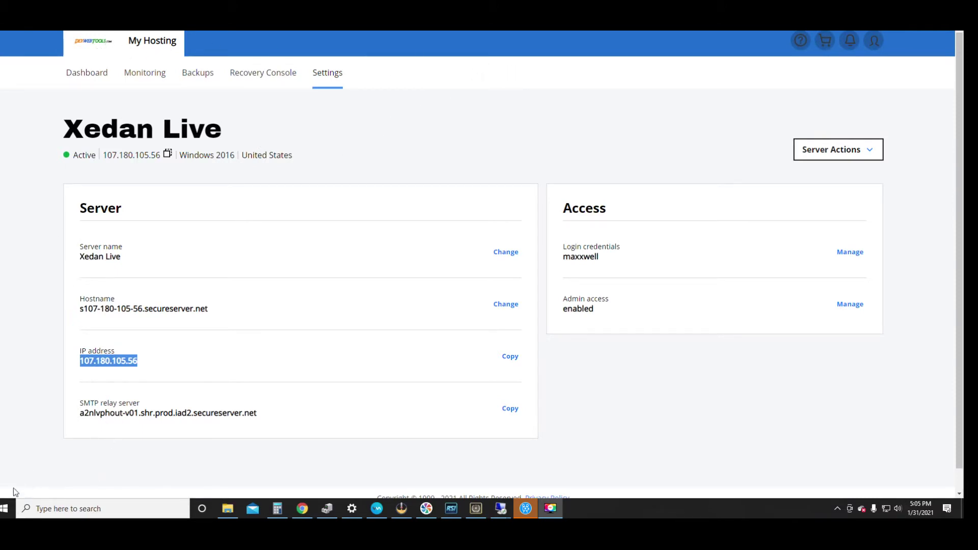
Open the Windows search panel over the hosting page's Settings view
{"action": "left_click", "coordinate": [44, 509]}
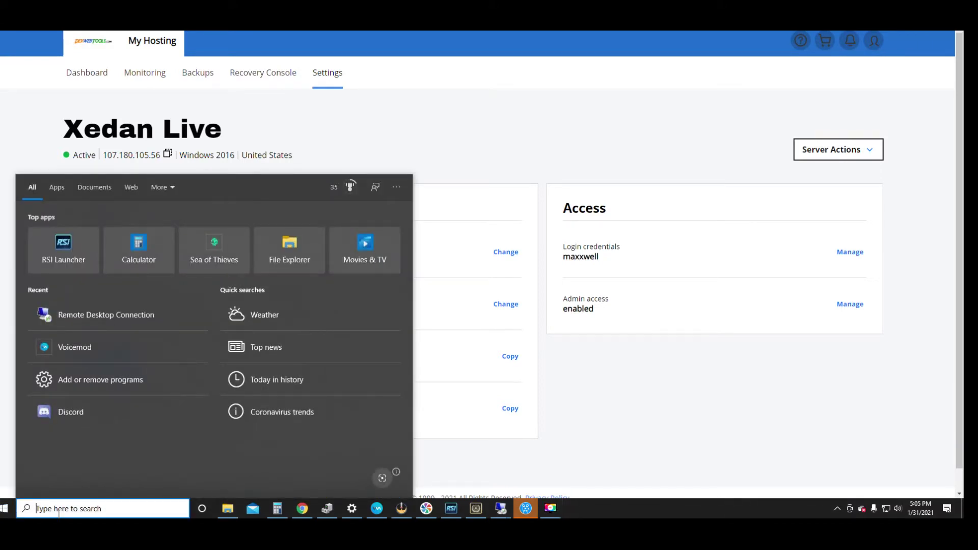
Launch Remote Desktop Connection via a 'remo' search and empty its old computer address
{"action": "type", "text": "remo"}
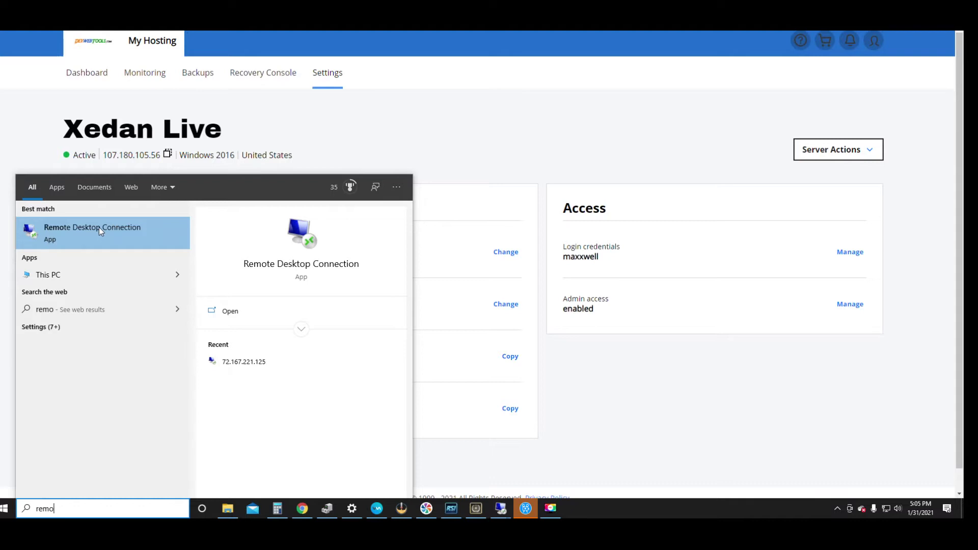
{"action": "left_click", "coordinate": [75, 234]}
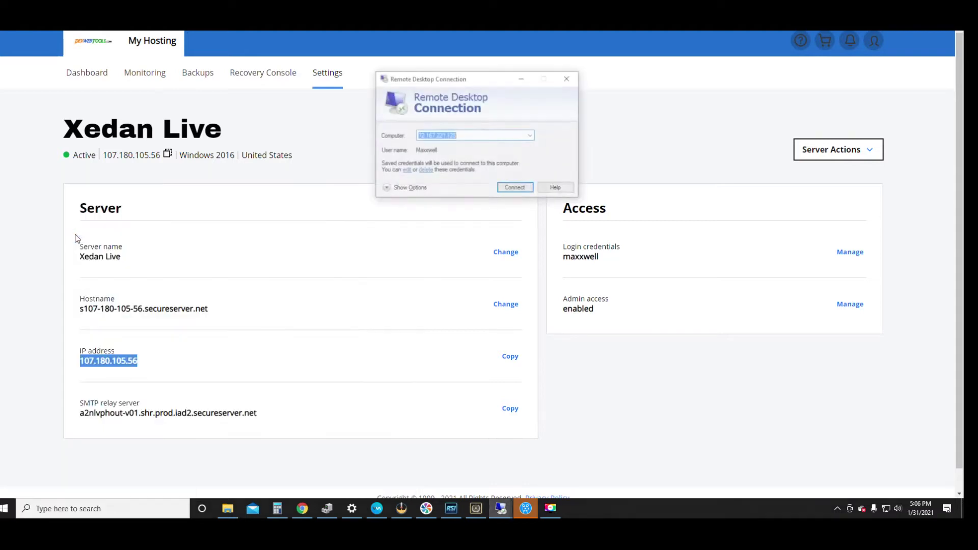
{"action": "left_click", "coordinate": [456, 135]}
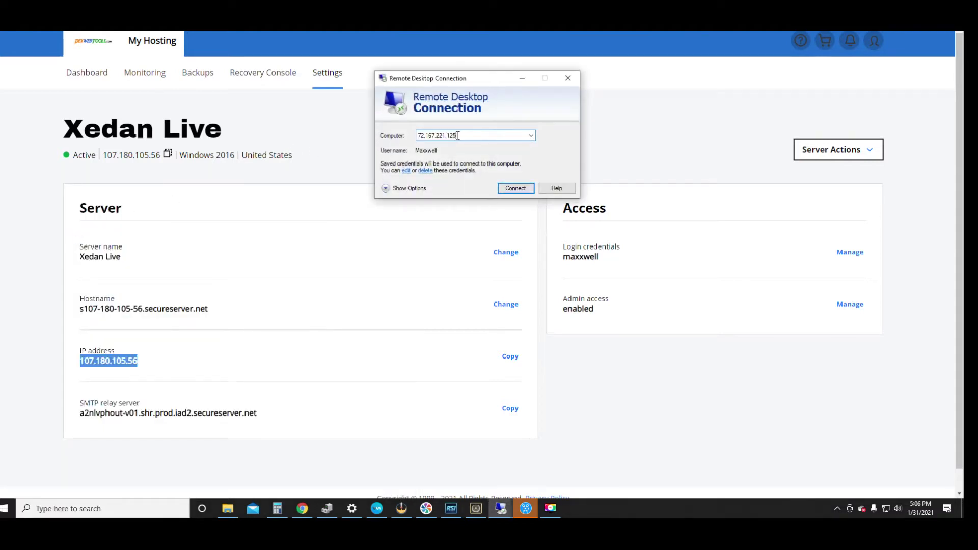
{"action": "key", "text": "BackSpace"}
{"action": "left_click_drag", "start_coordinate": [456, 135], "coordinate": [415, 137]}
{"action": "key", "text": "BackSpace"}
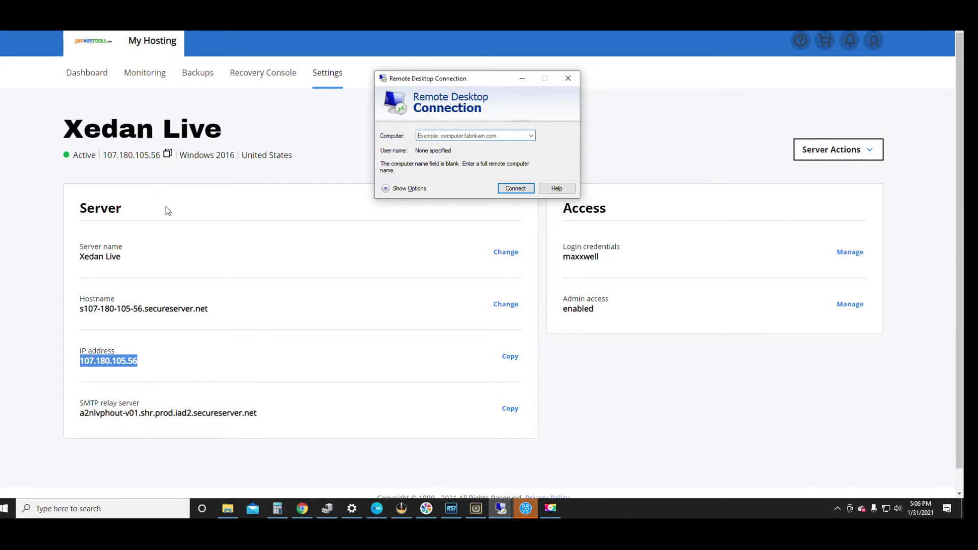
{"action": "left_click", "coordinate": [85, 74]}
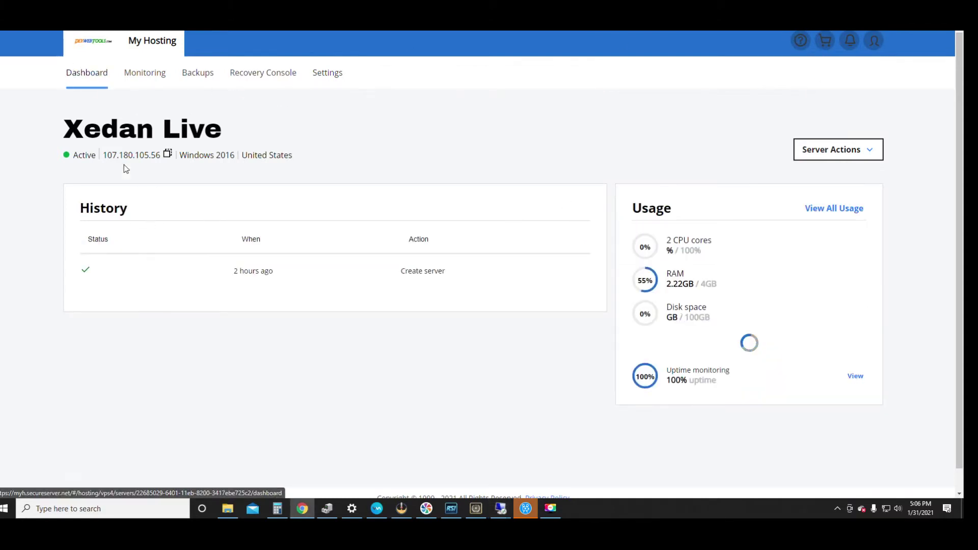
Go to My Products, expand Servers, and manage the Xedan Live server to reach its settings
{"action": "left_click", "coordinate": [874, 41]}
{"action": "left_click", "coordinate": [761, 137]}
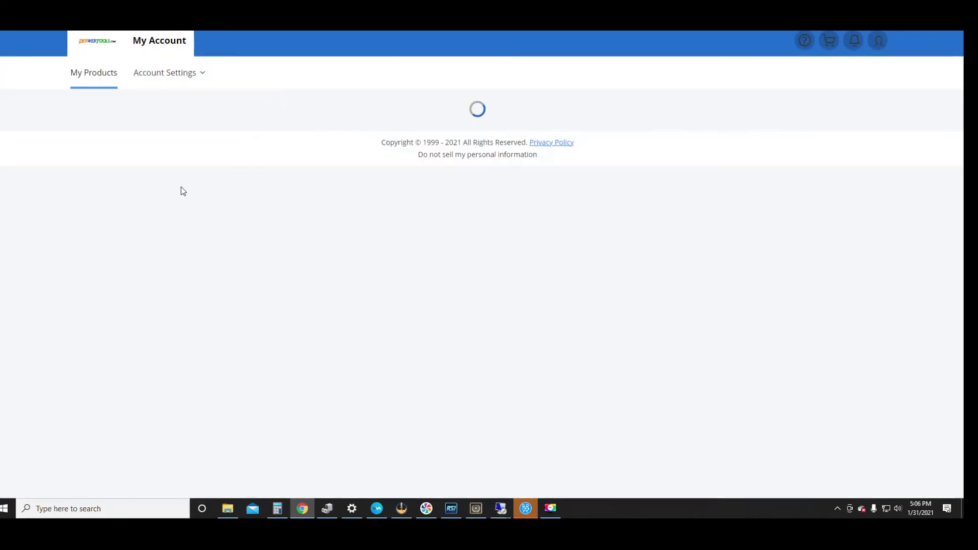
{"action": "scroll", "coordinate": [82, 224], "scroll_direction": "down", "scroll_amount": 15}
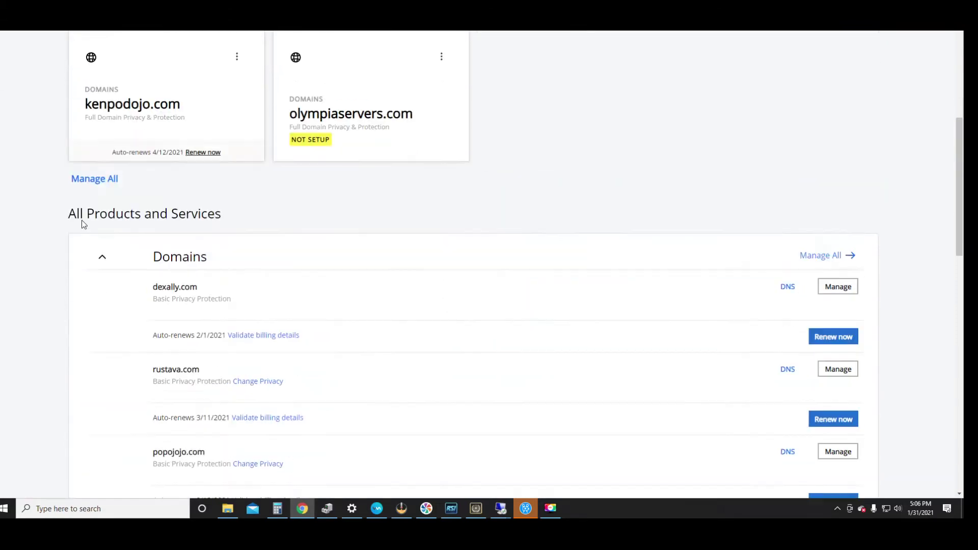
{"action": "scroll", "coordinate": [159, 231], "scroll_direction": "down", "scroll_amount": 7}
{"action": "left_click", "coordinate": [190, 242]}
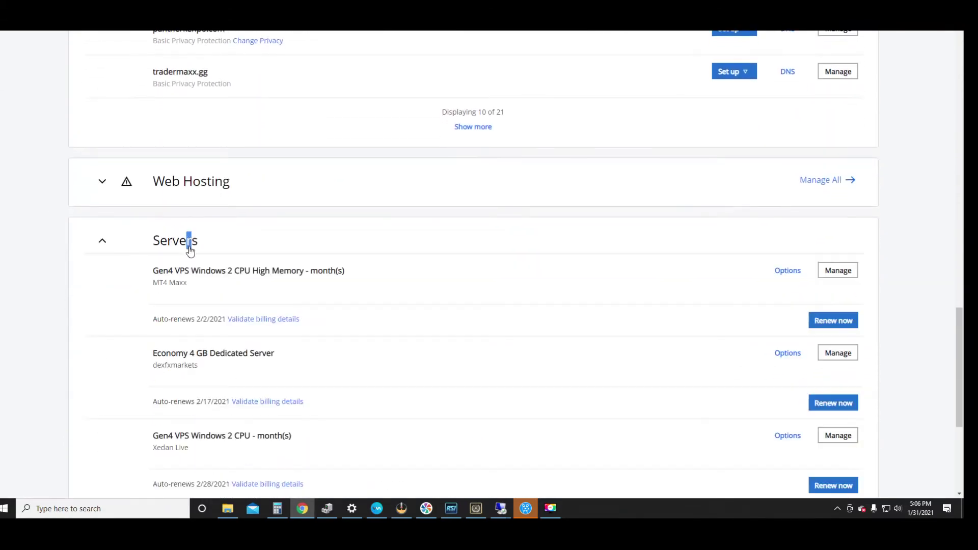
{"action": "scroll", "coordinate": [242, 351], "scroll_direction": "down", "scroll_amount": 3}
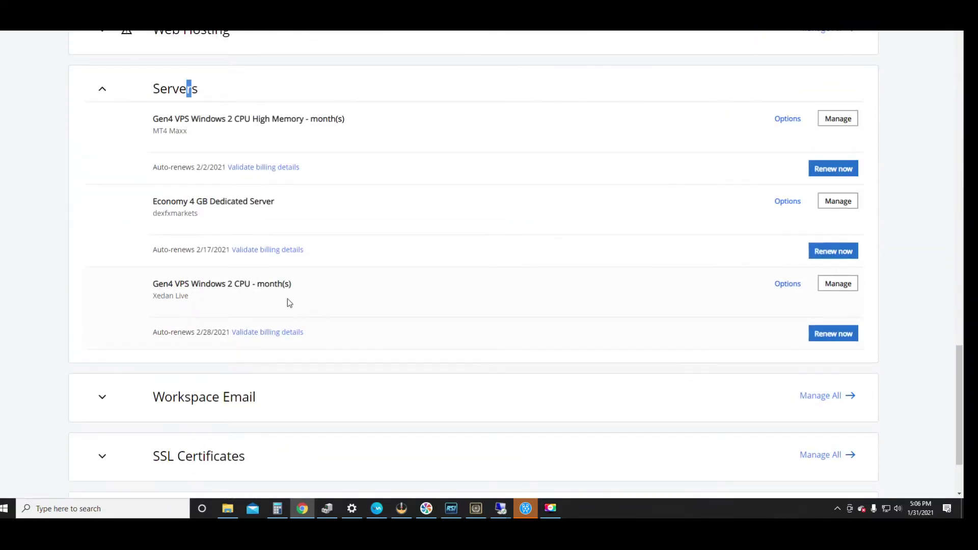
{"action": "left_click", "coordinate": [832, 288]}
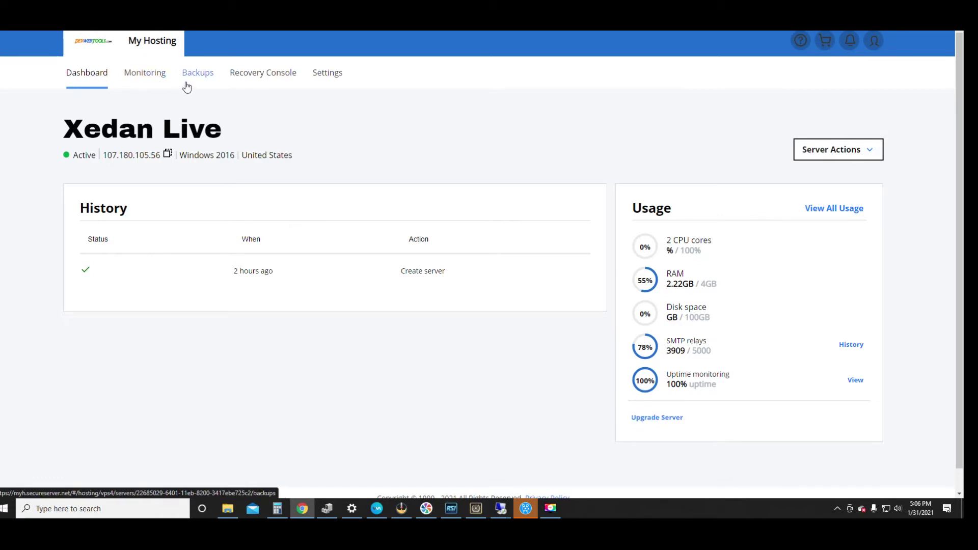
{"action": "left_click", "coordinate": [325, 81]}
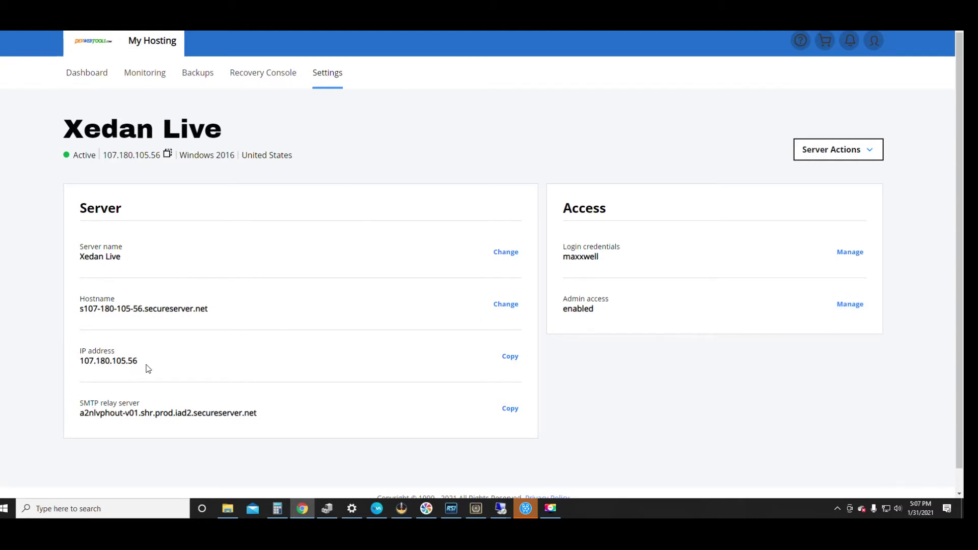
Bring up Windows search over the Xedan Live Settings page to find Remote Desktop
{"action": "left_click", "coordinate": [168, 503]}
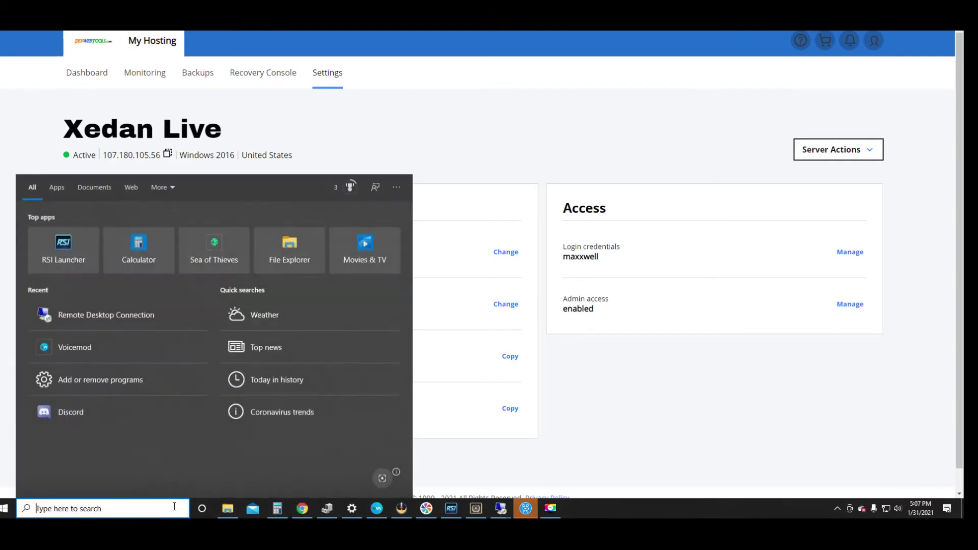
Launch Remote Desktop Connection, clear its address, and copy IP 107.180.105.56 from Settings
{"action": "type", "text": "remote"}
{"action": "key", "text": "Return"}
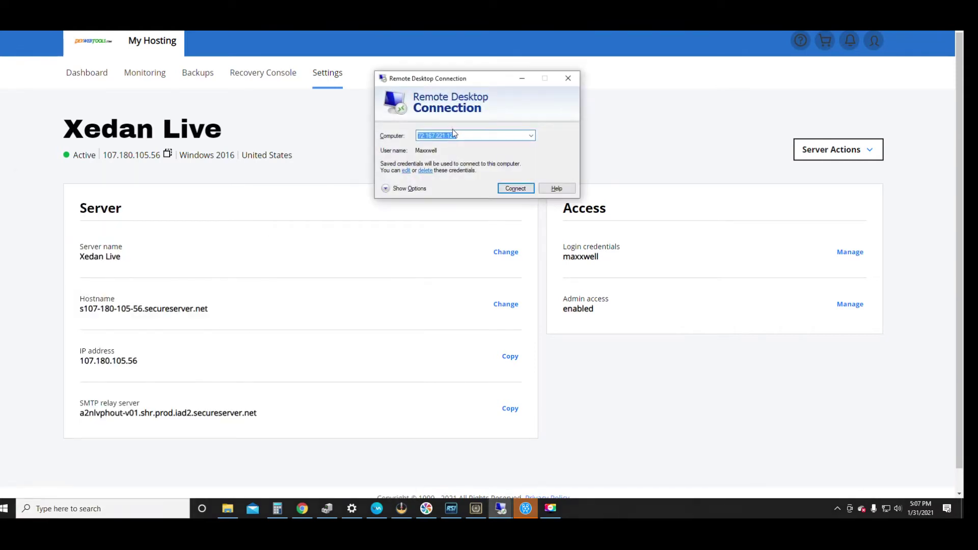
{"action": "key", "text": "BackSpace"}
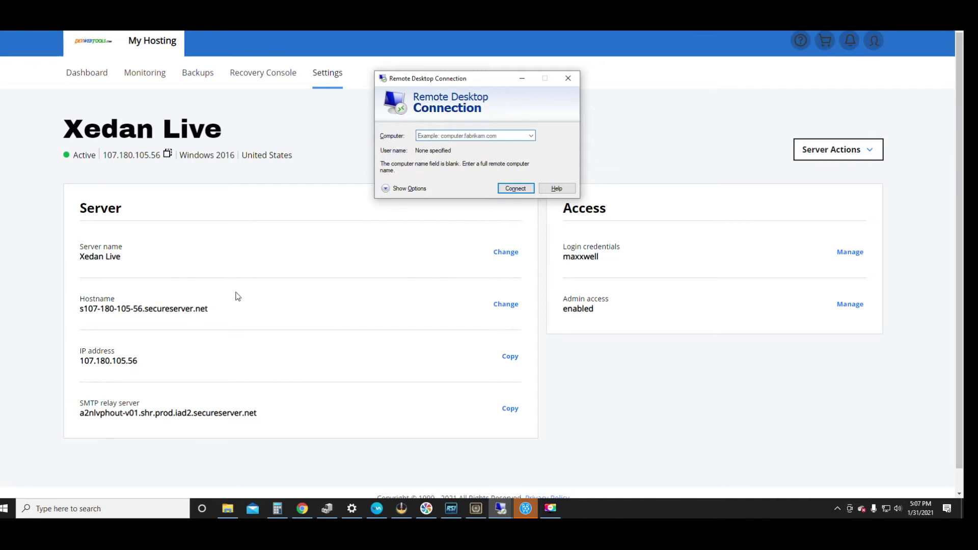
{"action": "left_click_drag", "start_coordinate": [150, 364], "coordinate": [86, 364]}
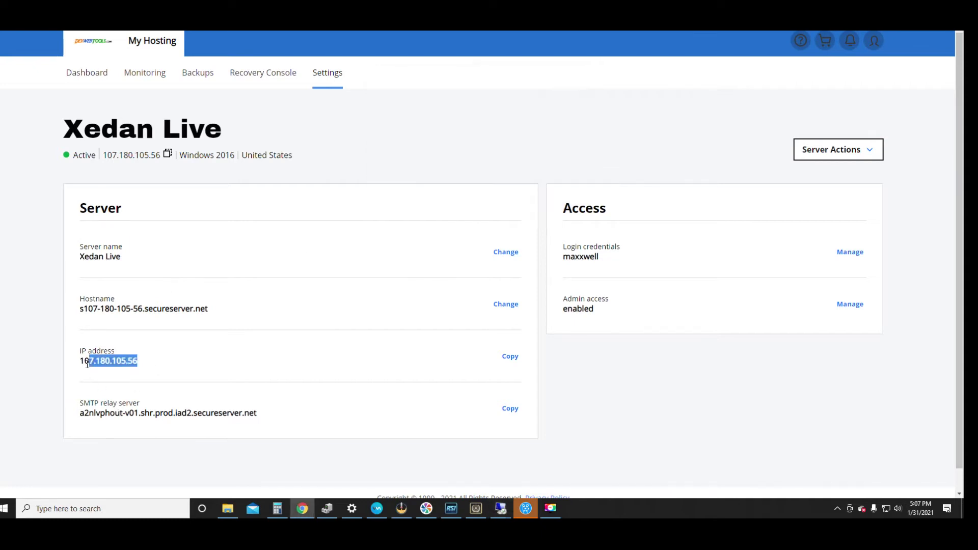
{"action": "left_click", "coordinate": [93, 365]}
{"action": "double_click", "coordinate": [80, 364]}
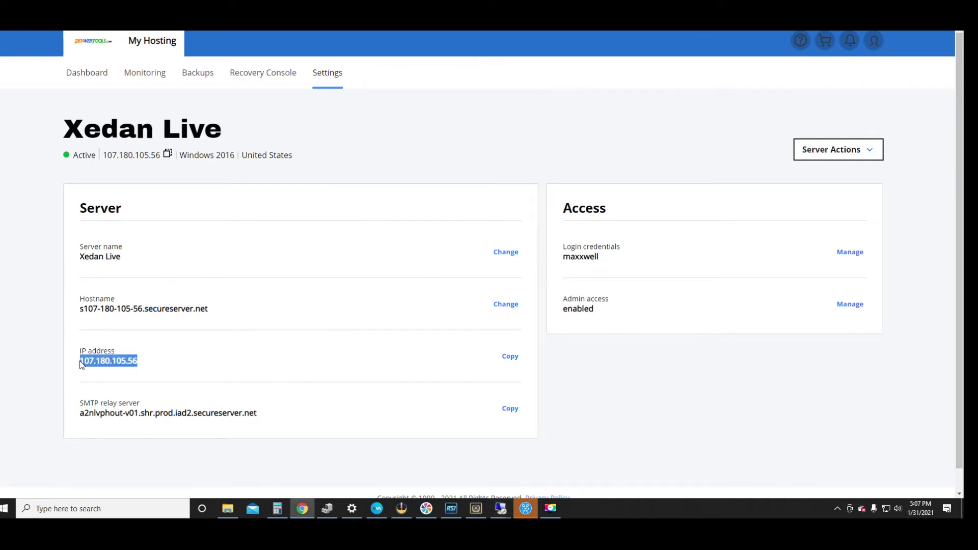
{"action": "right_click", "coordinate": [107, 363]}
{"action": "left_click", "coordinate": [125, 372]}
Reopen Remote Desktop Connection and paste 107.180.105.56 as the computer address
{"action": "left_click", "coordinate": [76, 509]}
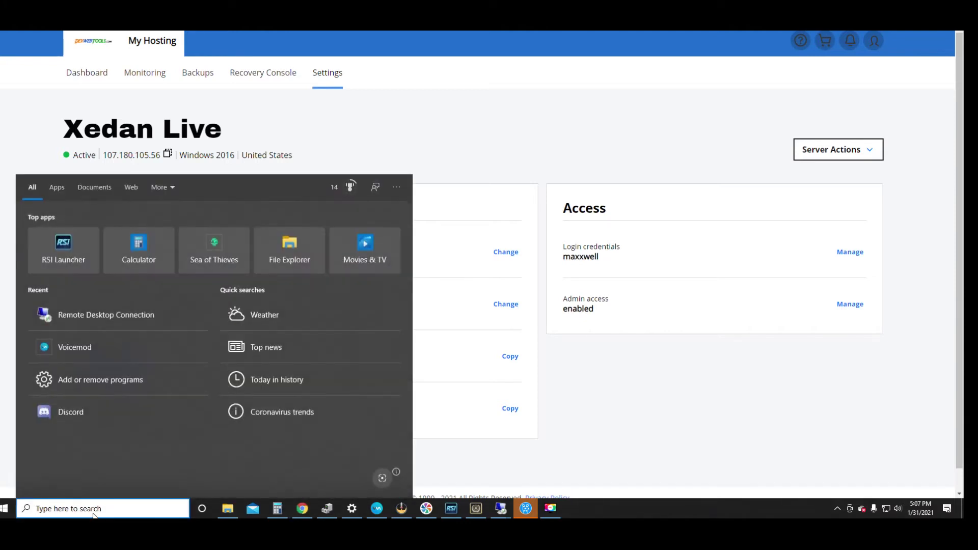
{"action": "left_click", "coordinate": [64, 325]}
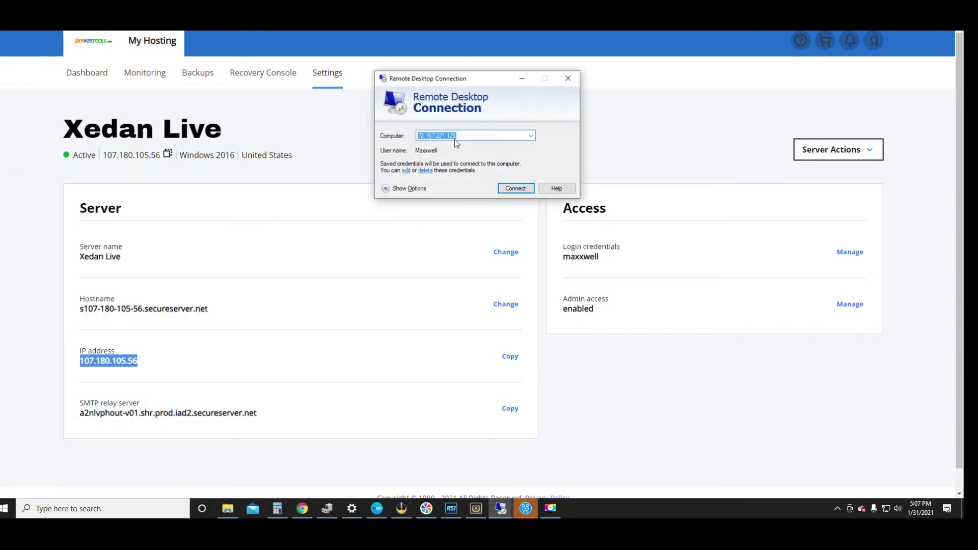
{"action": "key", "text": "BackSpace"}
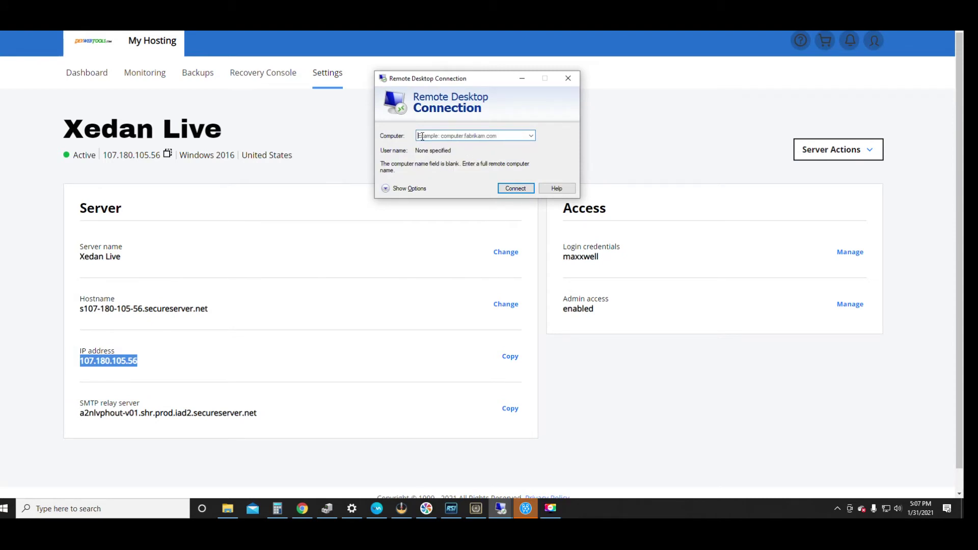
{"action": "key", "text": "ctrl+v"}
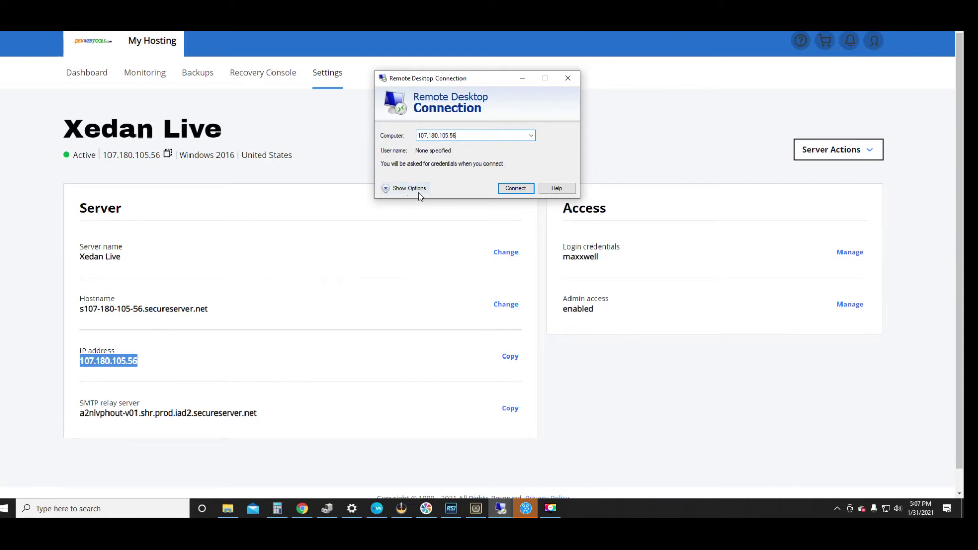
{"action": "left_click", "coordinate": [387, 190]}
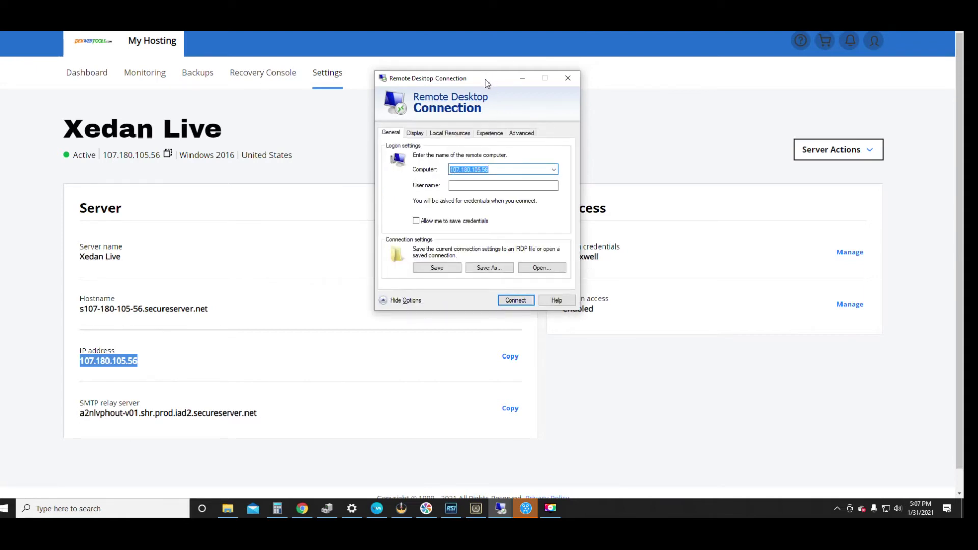
Fill in the account user name, allow saving credentials, and start connecting to 107.180.105.56
{"action": "left_click_drag", "start_coordinate": [491, 80], "coordinate": [407, 83]}
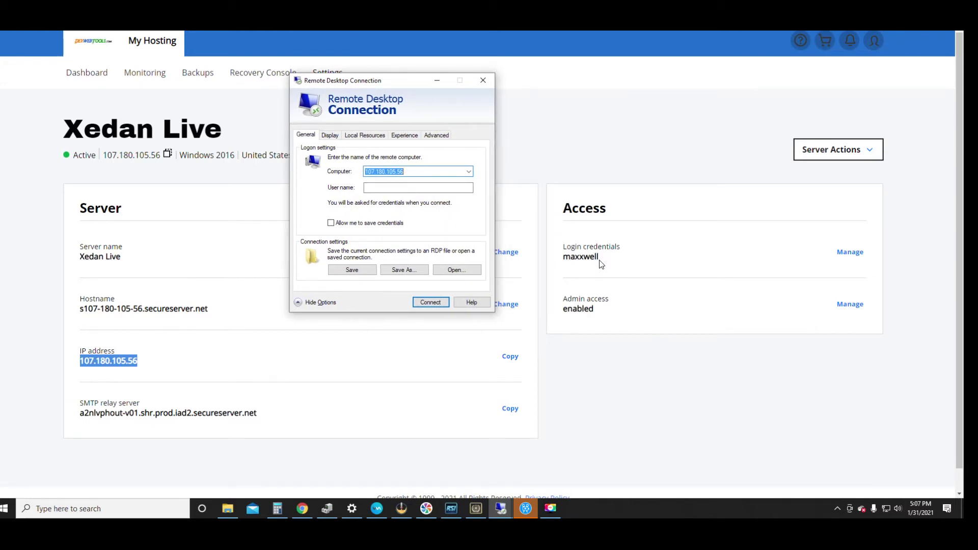
{"action": "left_click", "coordinate": [378, 187]}
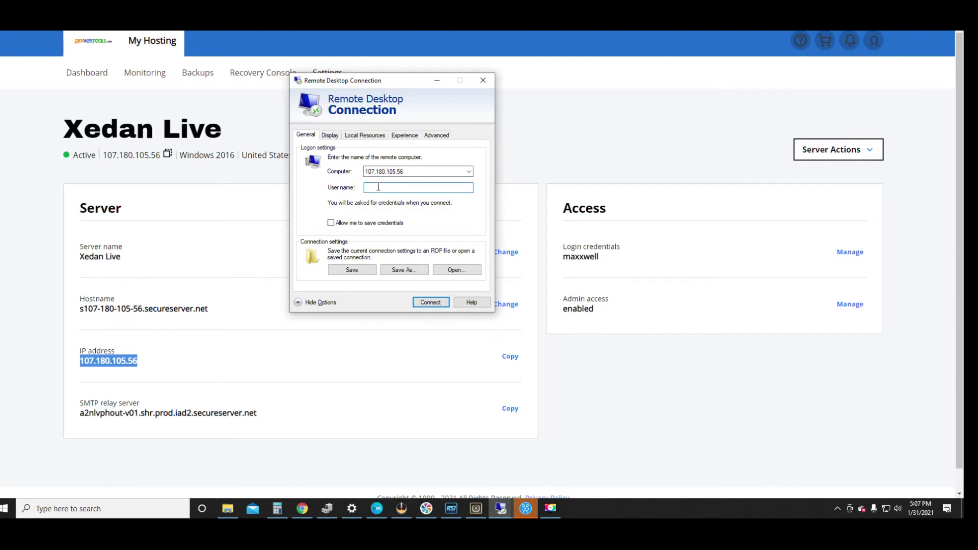
{"action": "type", "text": "maxxwell"}
{"action": "left_click", "coordinate": [331, 223]}
{"action": "left_click", "coordinate": [422, 304]}
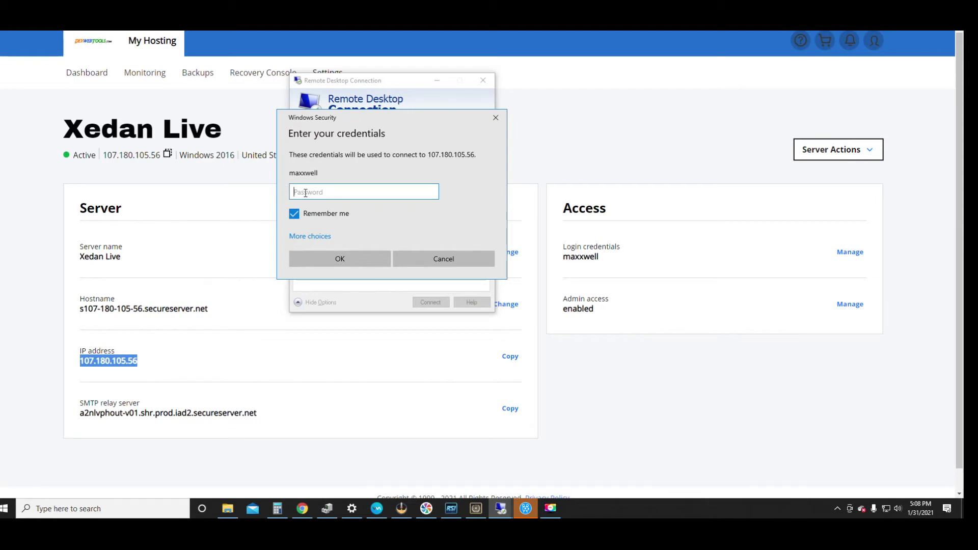
Enter the account password and stop certificate warnings for this server
{"action": "type", "text": "•••••••••••"}
{"action": "left_click", "coordinate": [331, 263]}
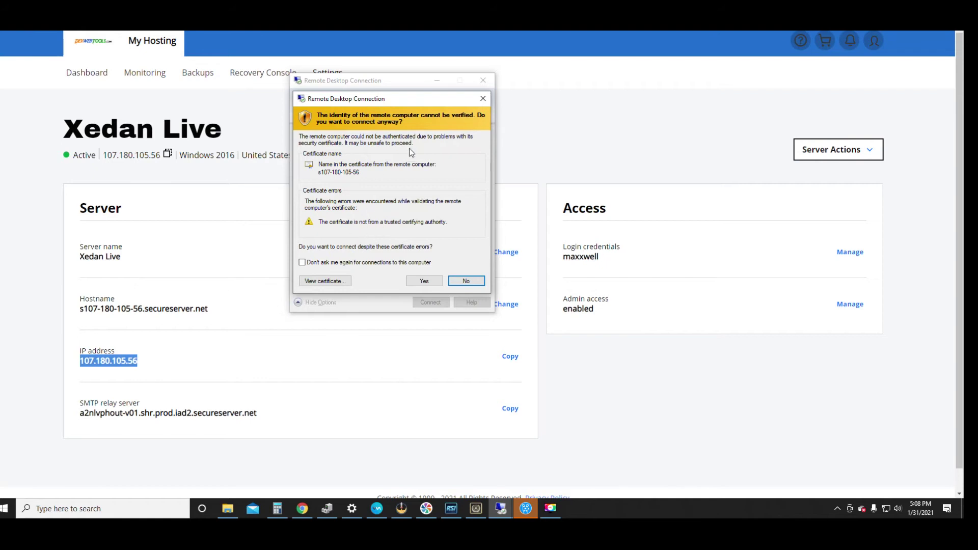
{"action": "left_click", "coordinate": [302, 263]}
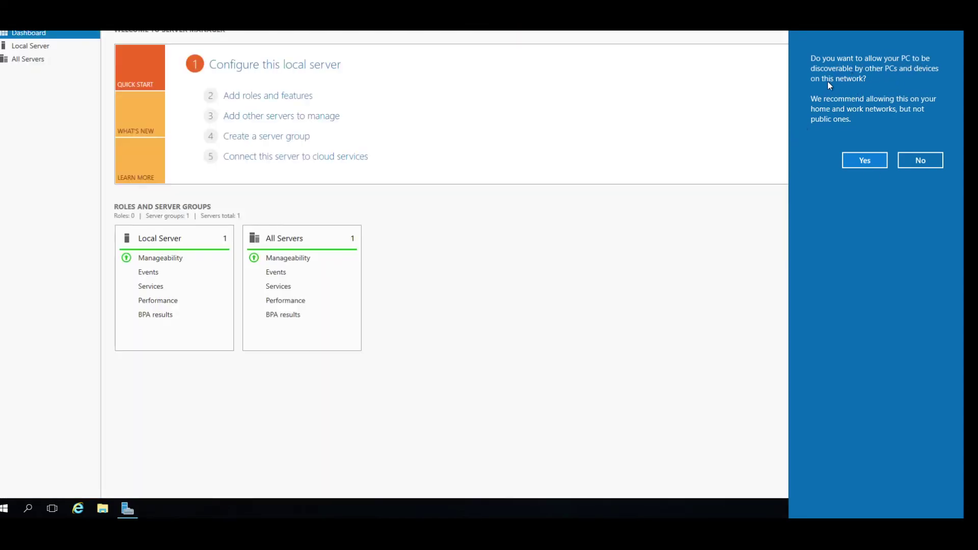
Decline making the remote server discoverable on the network
{"action": "left_click", "coordinate": [921, 161]}
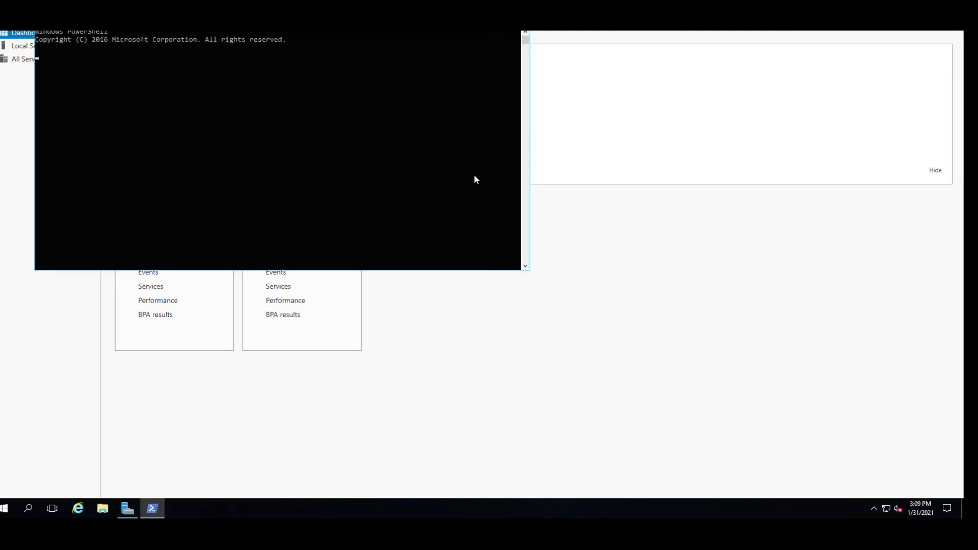
Close the PowerShell console and restore Server Manager to a smaller, centred window
{"action": "left_click_drag", "start_coordinate": [340, 34], "coordinate": [363, 60]}
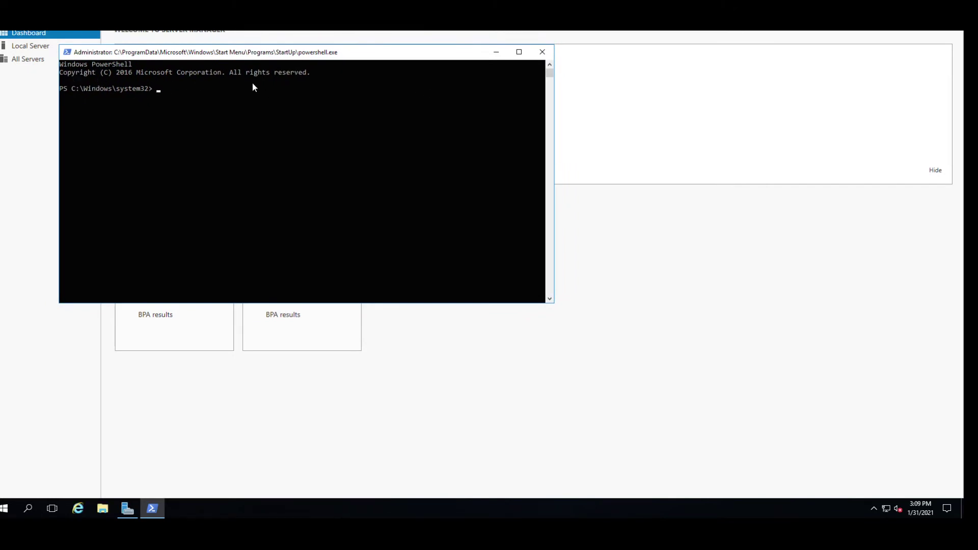
{"action": "left_click", "coordinate": [541, 52]}
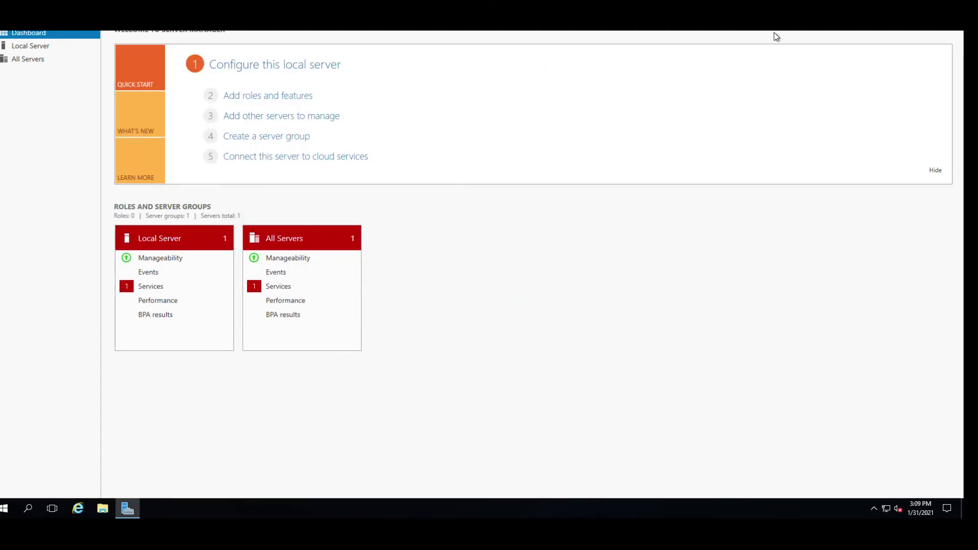
{"action": "left_click_drag", "start_coordinate": [774, 32], "coordinate": [717, 69]}
{"action": "left_click_drag", "start_coordinate": [606, 82], "coordinate": [551, 85]}
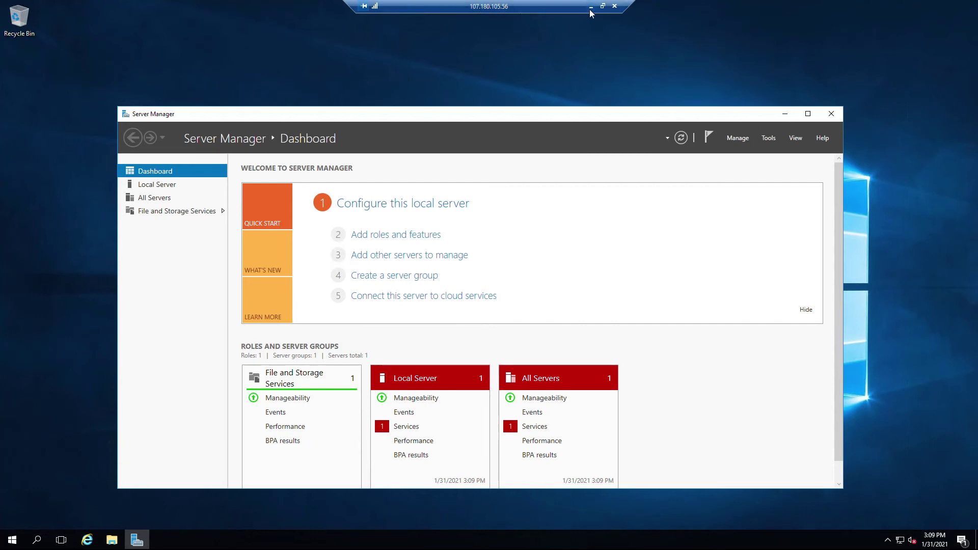
{"action": "double_click", "coordinate": [533, 9]}
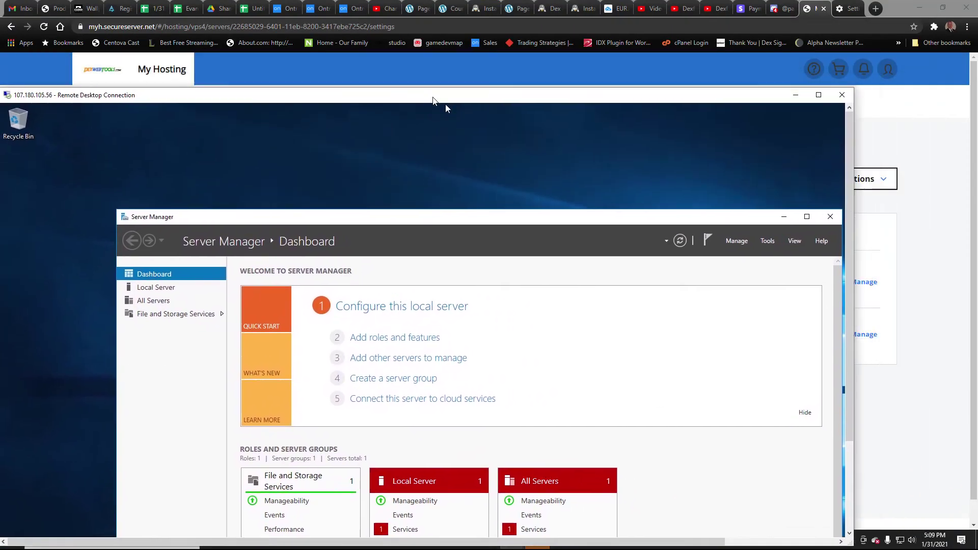
{"action": "left_click_drag", "start_coordinate": [432, 96], "coordinate": [487, 79]}
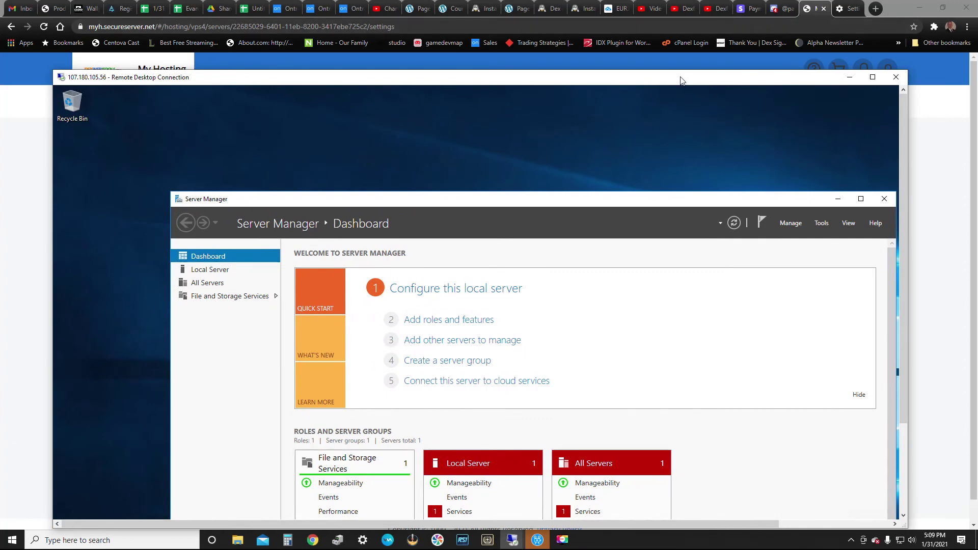
{"action": "left_click_drag", "start_coordinate": [681, 81], "coordinate": [648, 56]}
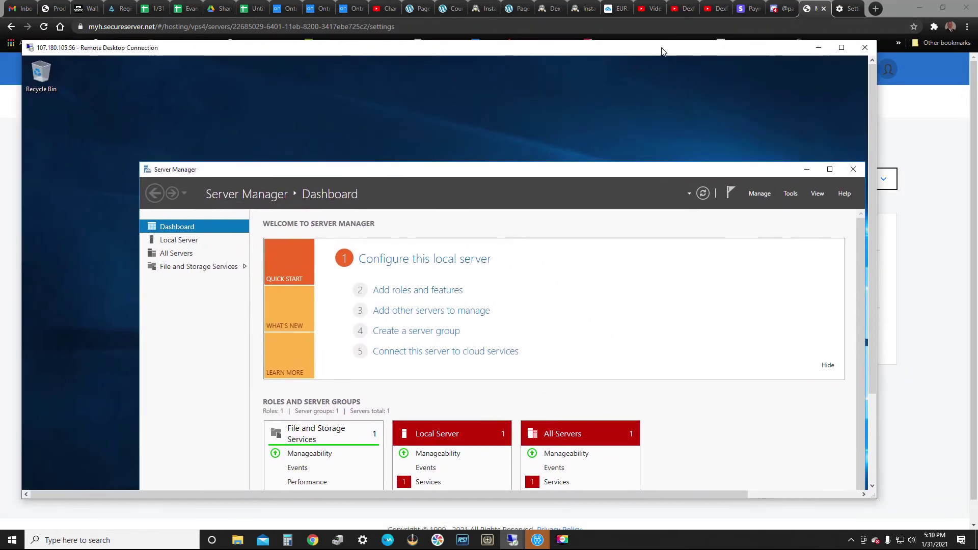
{"action": "left_click", "coordinate": [841, 47]}
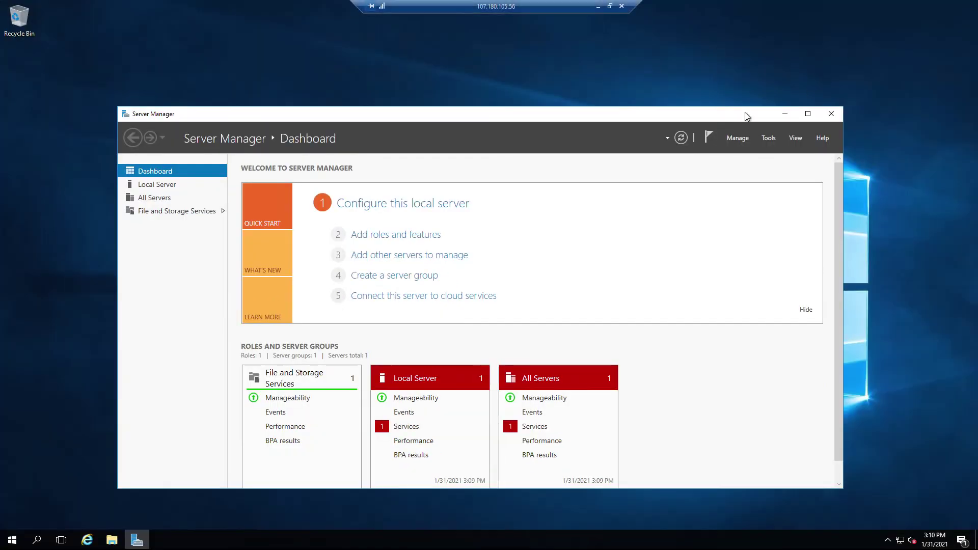
{"action": "left_click", "coordinate": [598, 10]}
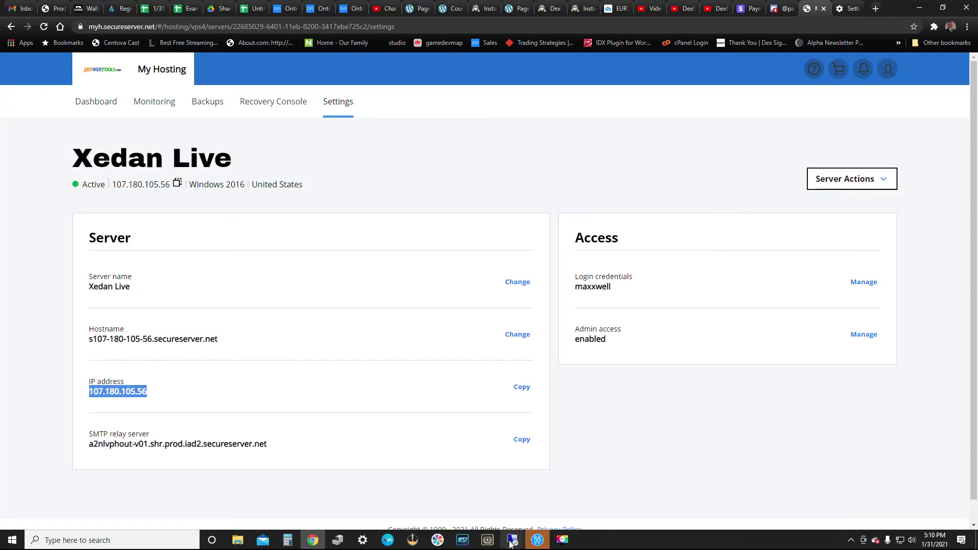
{"action": "mouse_move", "coordinate": [513, 544]}
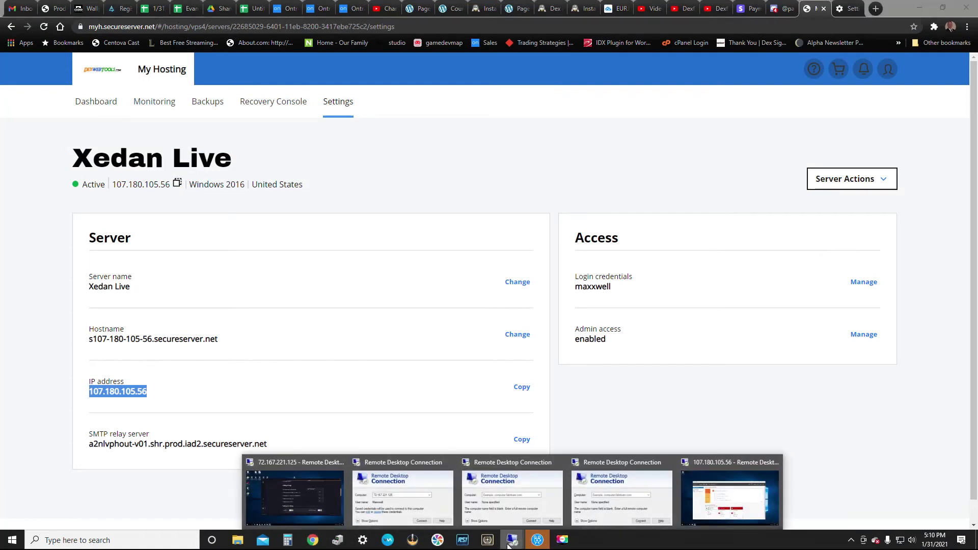
{"action": "left_click", "coordinate": [719, 504]}
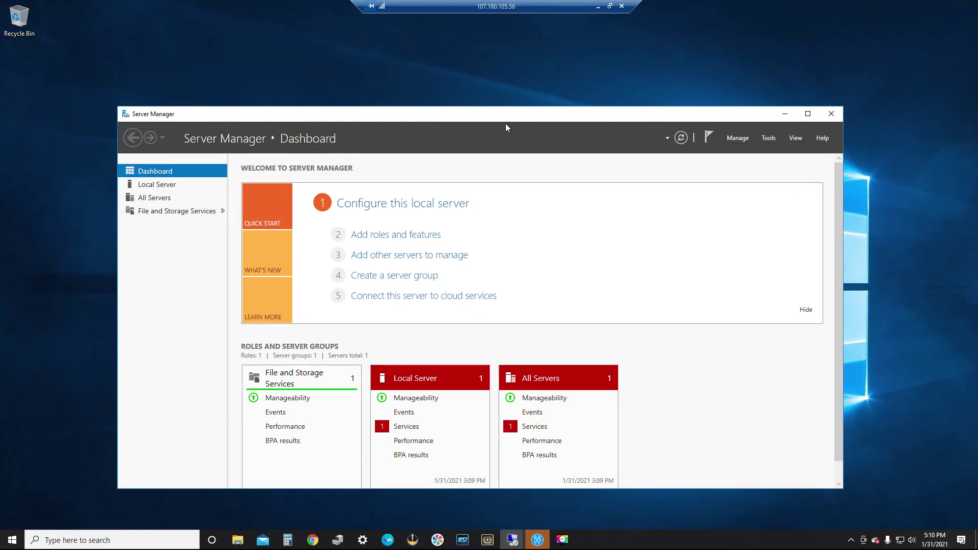
{"action": "left_click", "coordinate": [830, 115]}
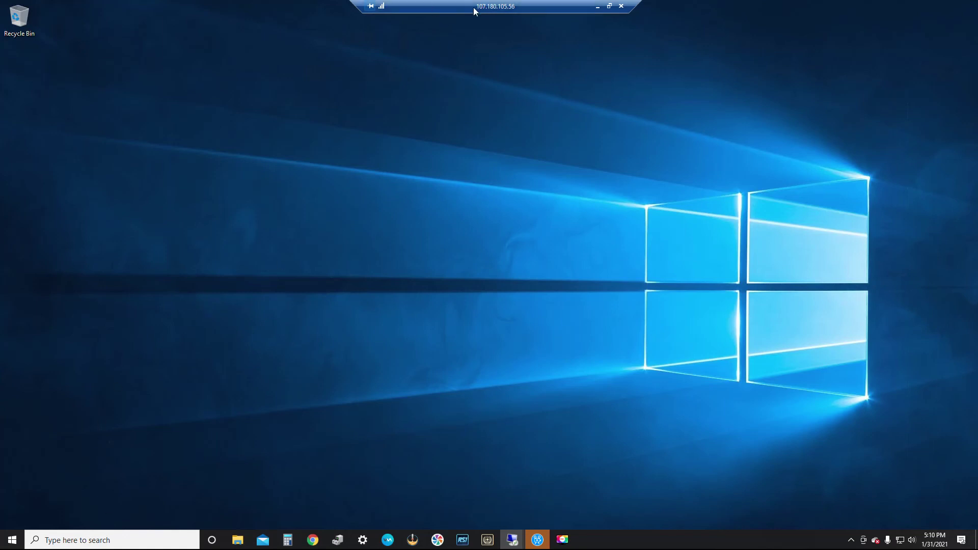
Toggle the session between windowed and full screen, then open and dismiss Start and the desktop menu
{"action": "left_click", "coordinate": [609, 6]}
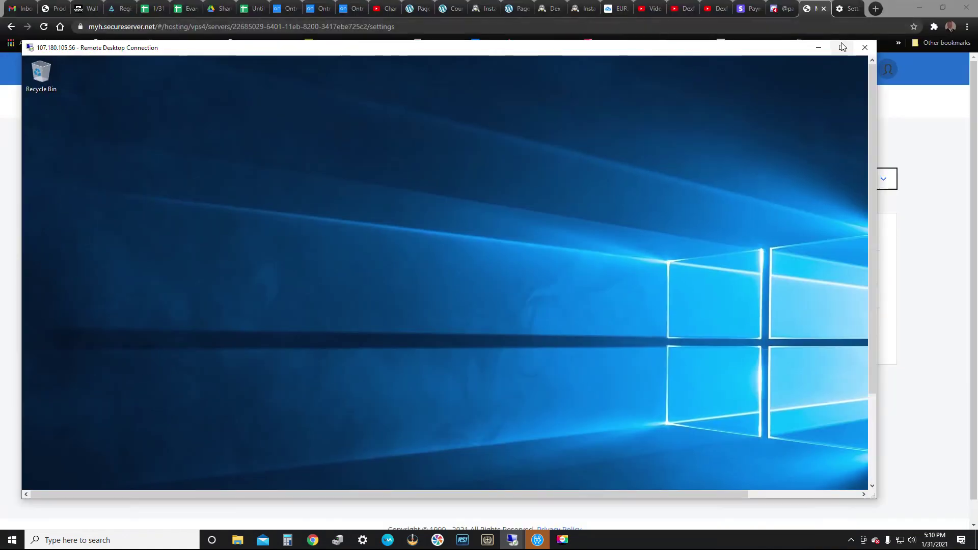
{"action": "left_click", "coordinate": [841, 47]}
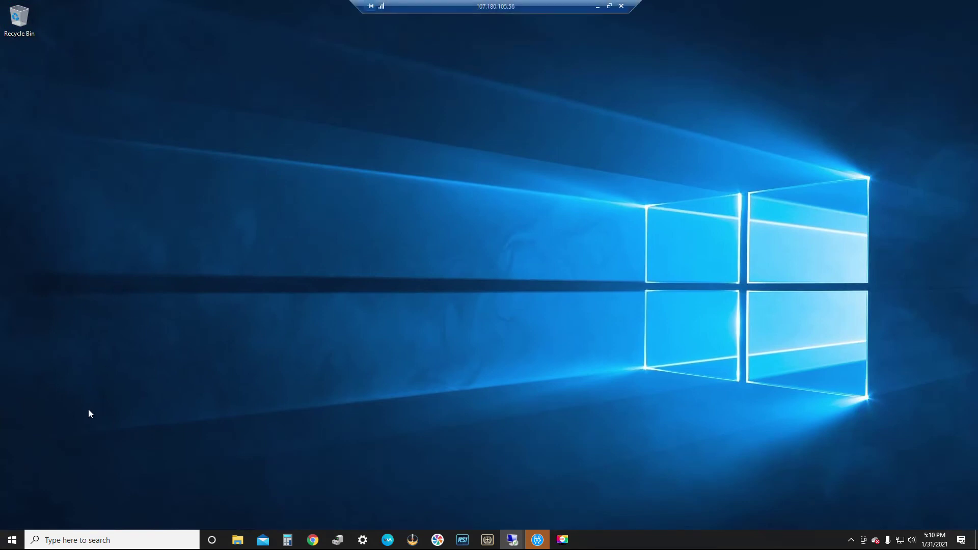
{"action": "key", "text": "super"}
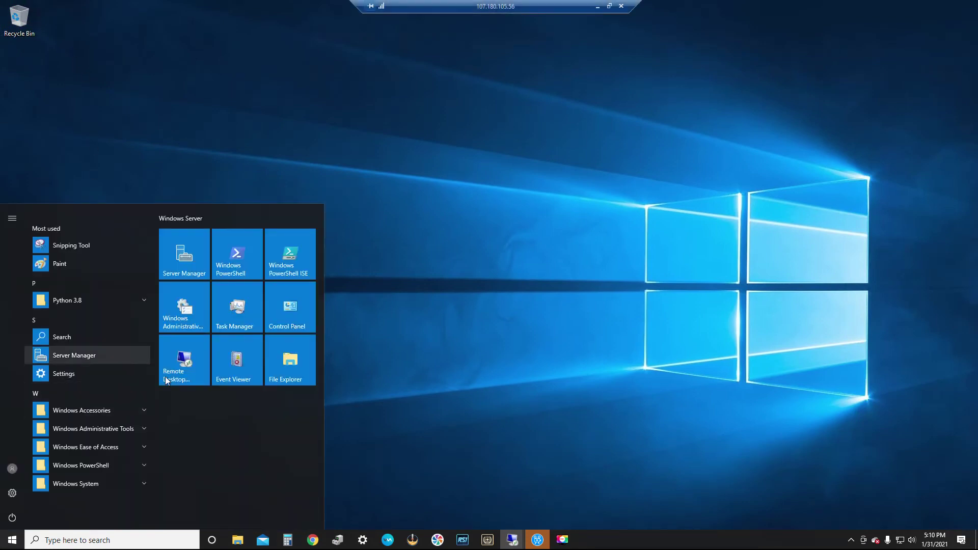
{"action": "key", "text": "super"}
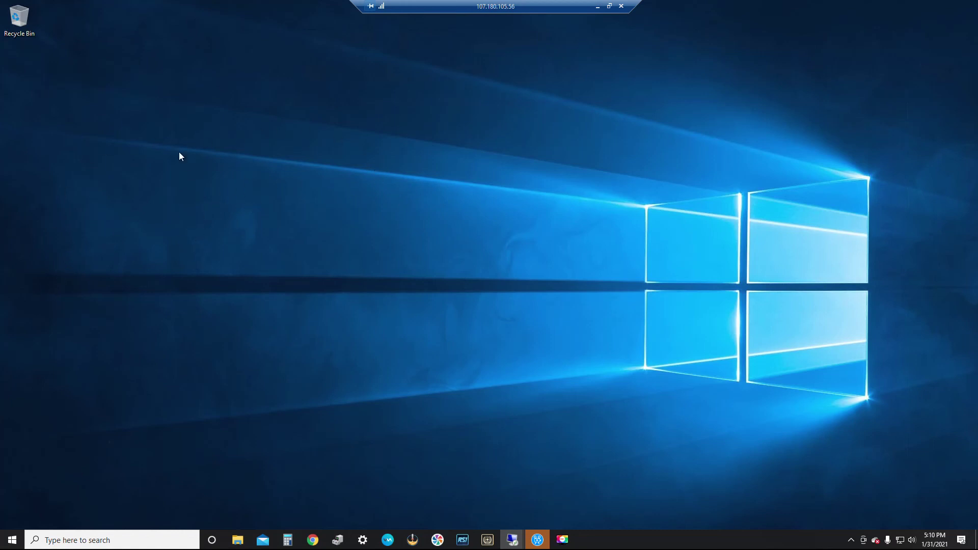
{"action": "right_click", "coordinate": [263, 147]}
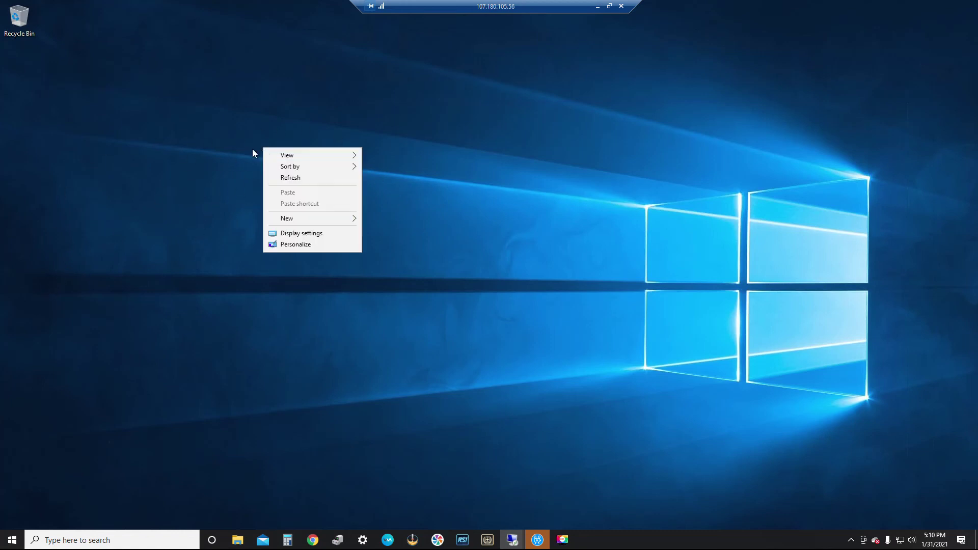
{"action": "mouse_move", "coordinate": [287, 222]}
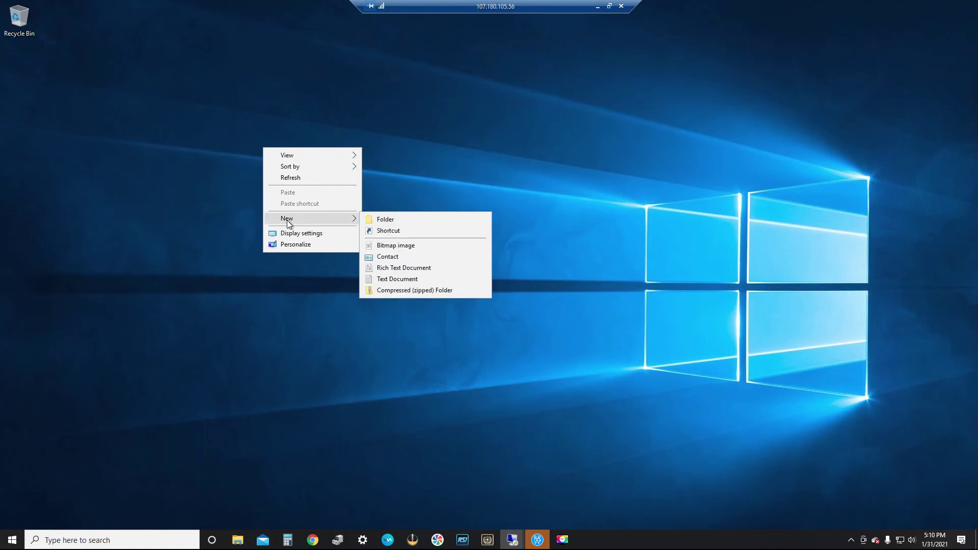
{"action": "left_click", "coordinate": [173, 149]}
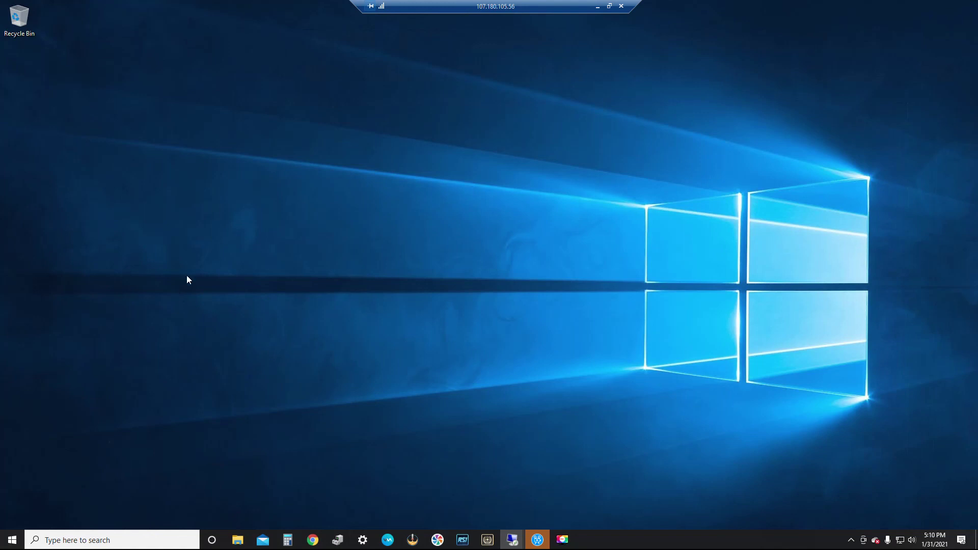
Disconnect the remote session, then reopen Remote Desktop Connection with 107.180.105.56 selected as the computer
{"action": "left_click", "coordinate": [621, 7]}
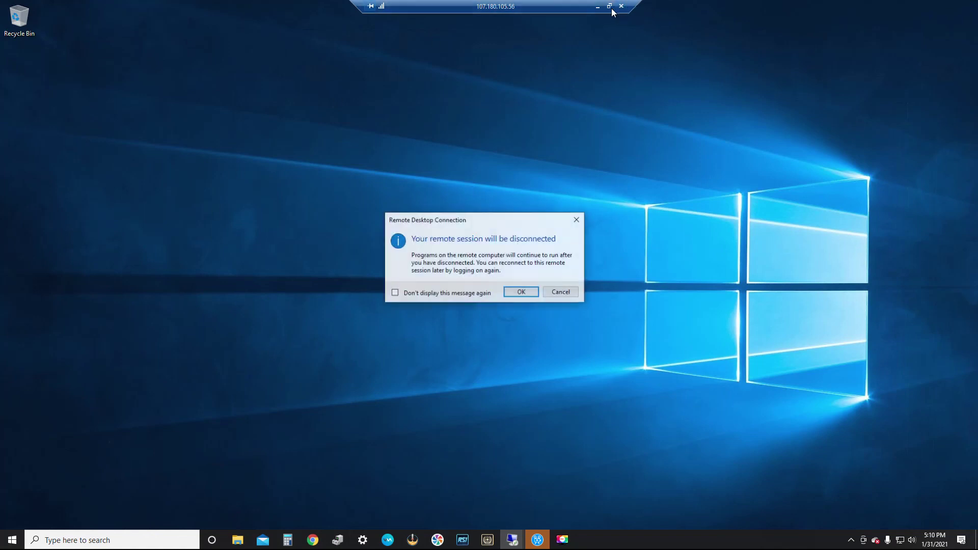
{"action": "left_click", "coordinate": [520, 293]}
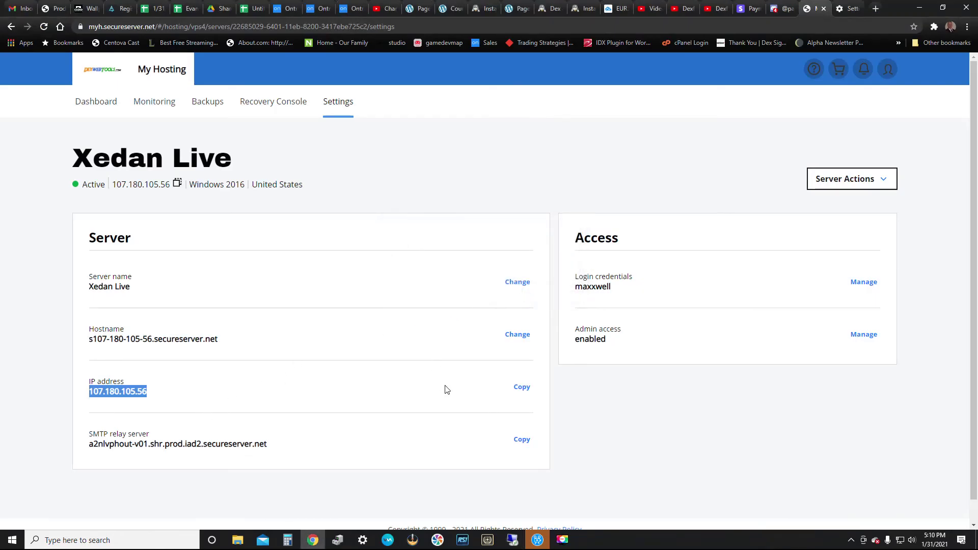
{"action": "left_click", "coordinate": [114, 540]}
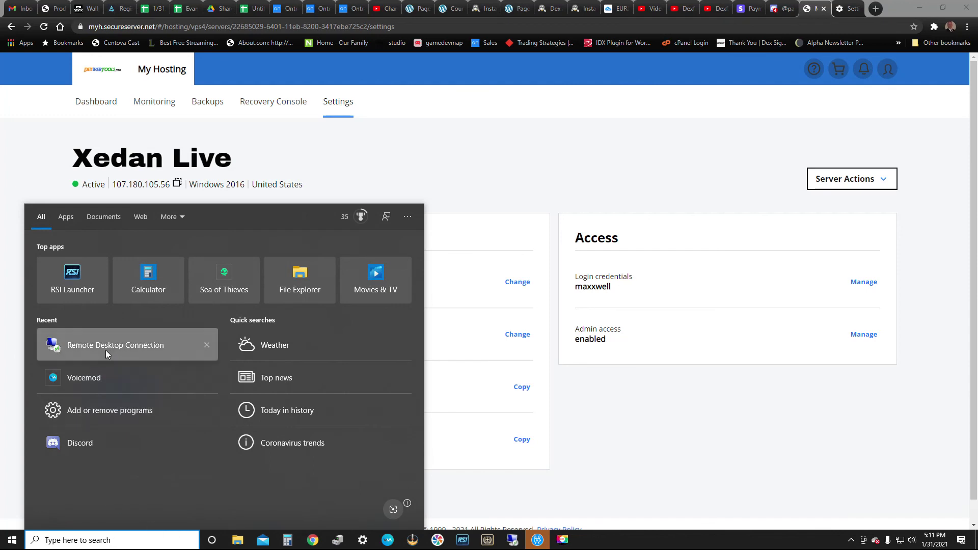
{"action": "left_click", "coordinate": [144, 353]}
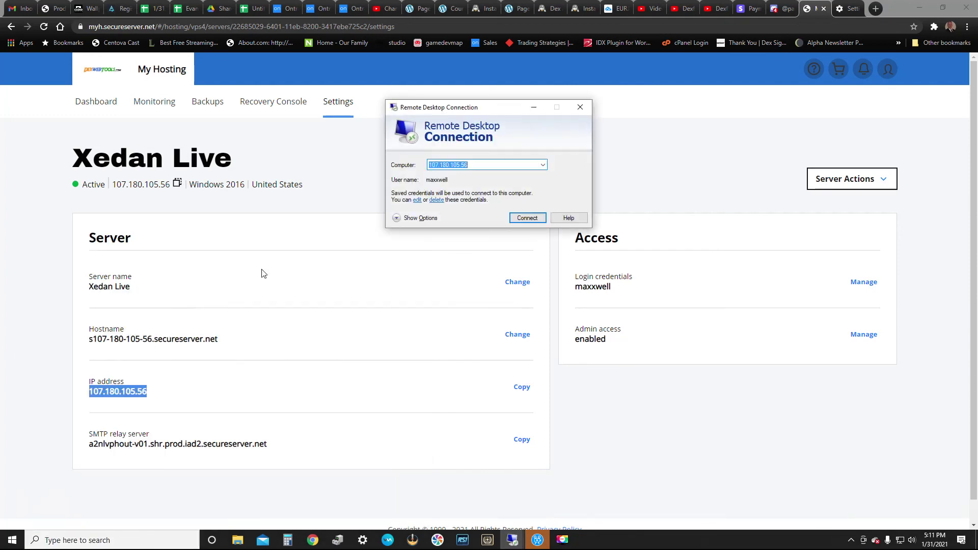
{"action": "left_click", "coordinate": [543, 165]}
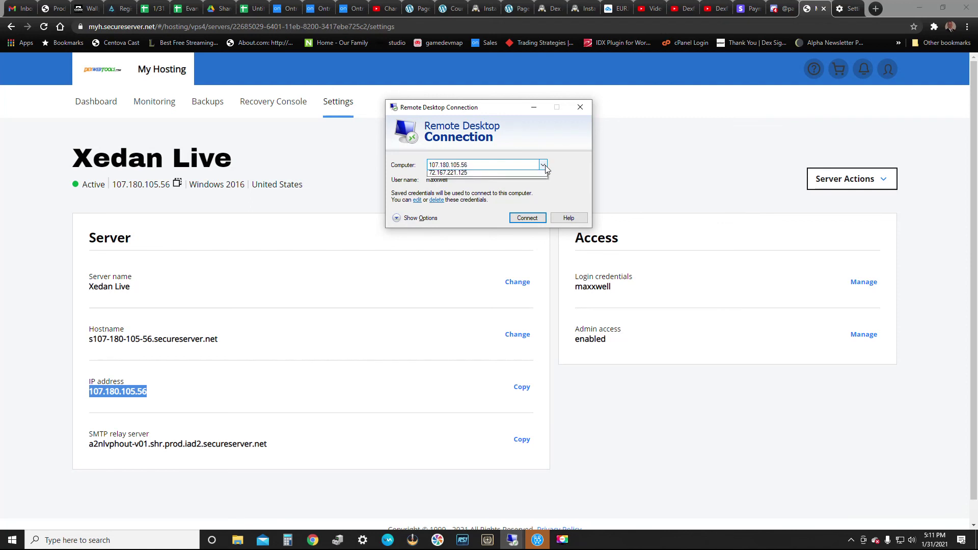
{"action": "left_click", "coordinate": [458, 175]}
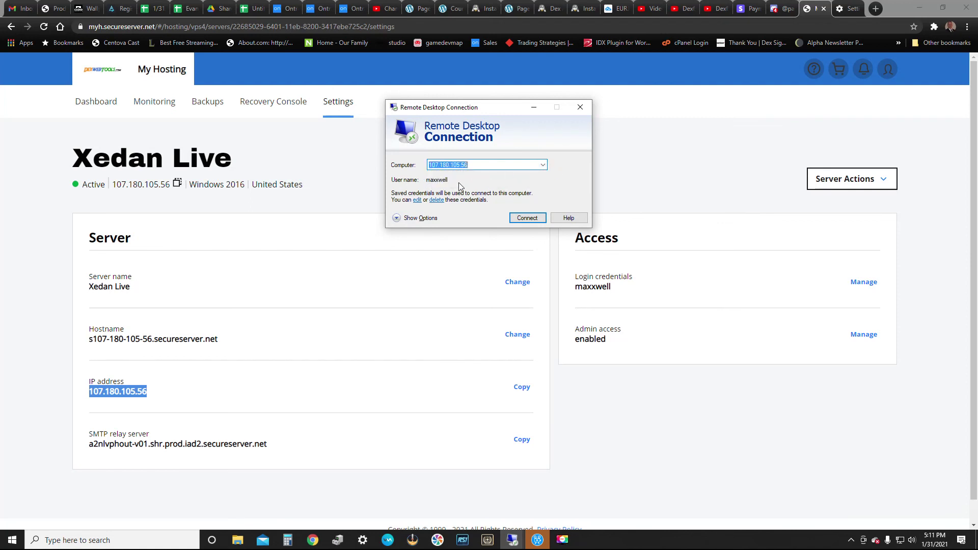